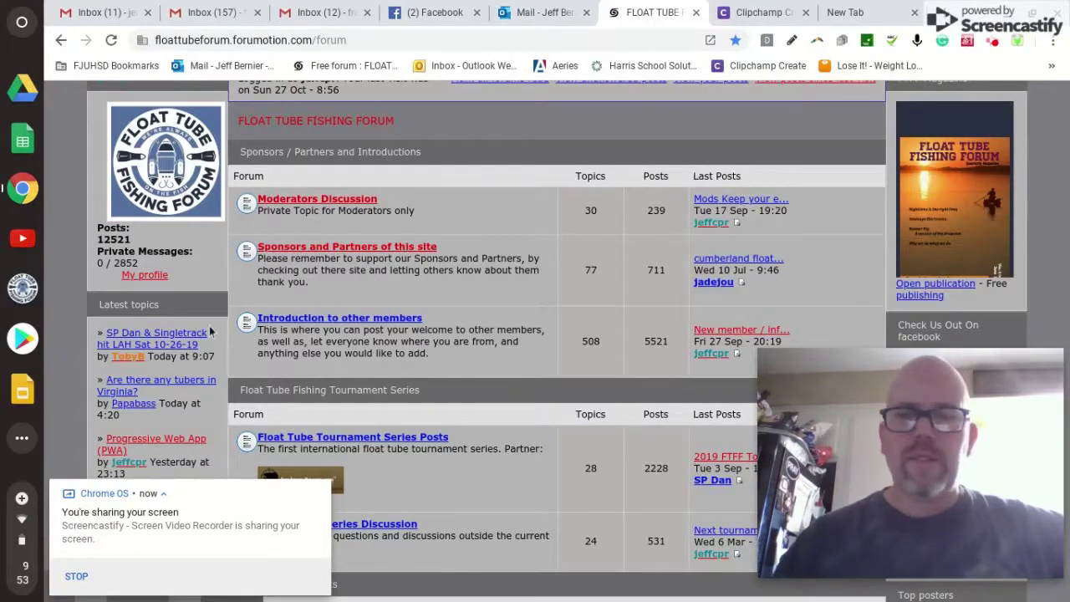
Open the 'SP Dan & Singletrack hit LAH Sat 10-26-19' topic and scroll through its opening fishing report
left_click(159, 342)
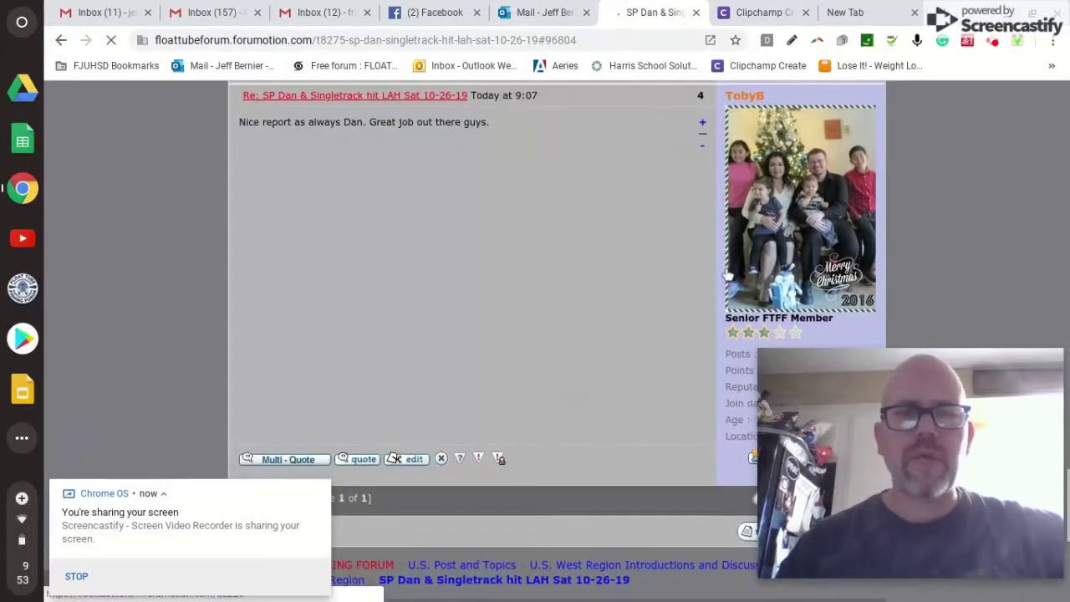
scroll(598, 280, "up", 15)
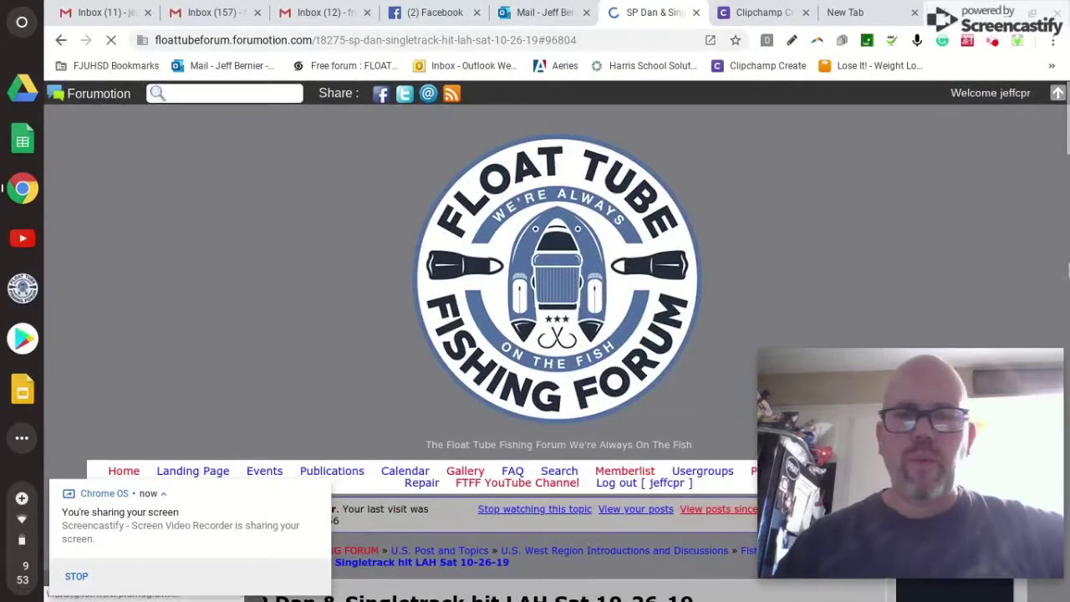
mouse_move(848, 370)
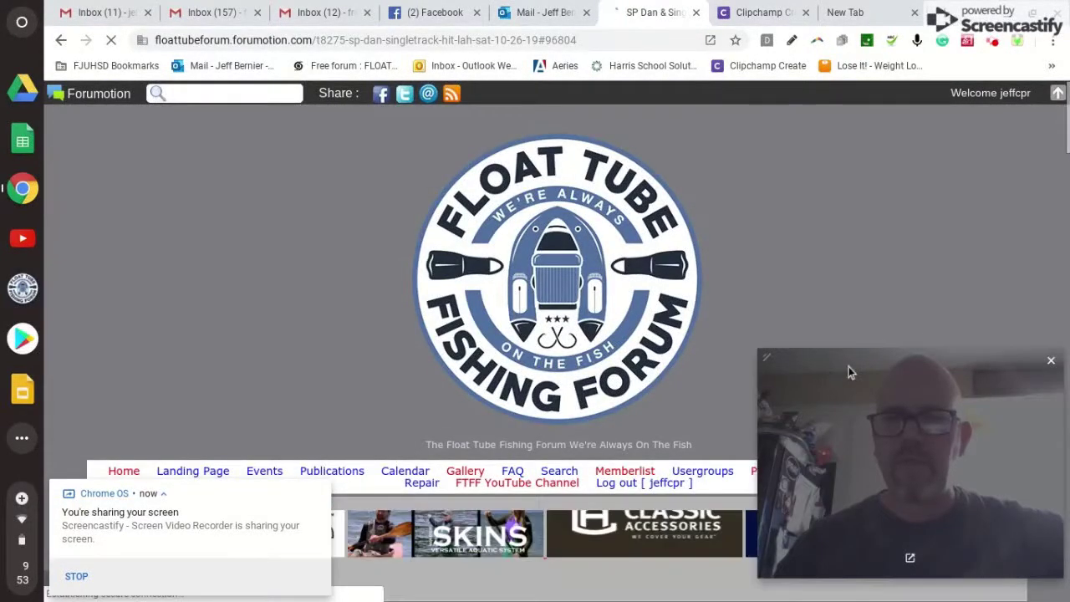
left_click_drag(848, 366, 849, 116)
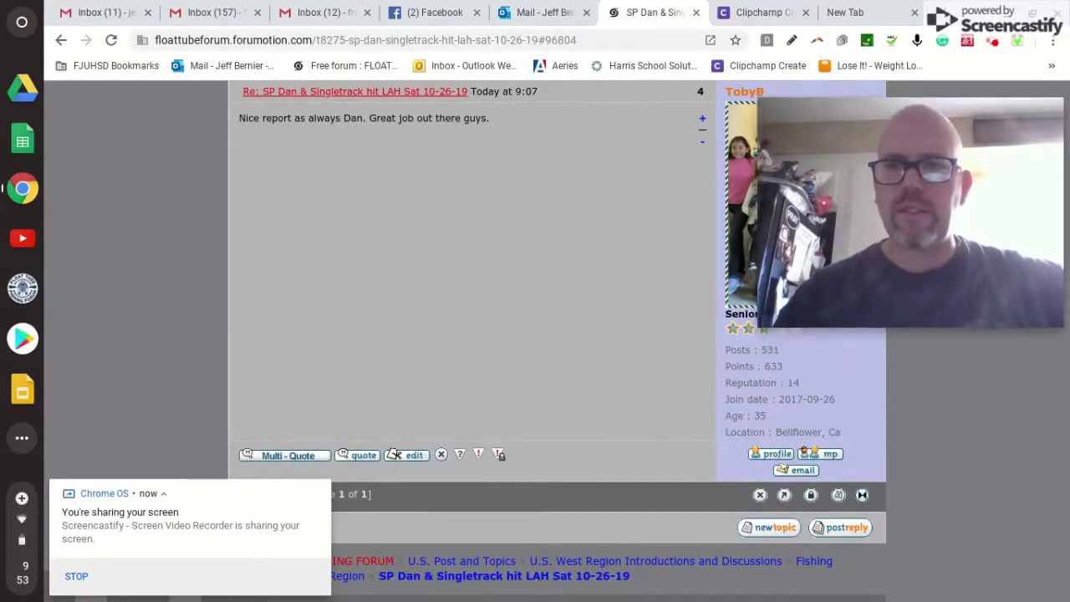
scroll(525, 338, "up", 10)
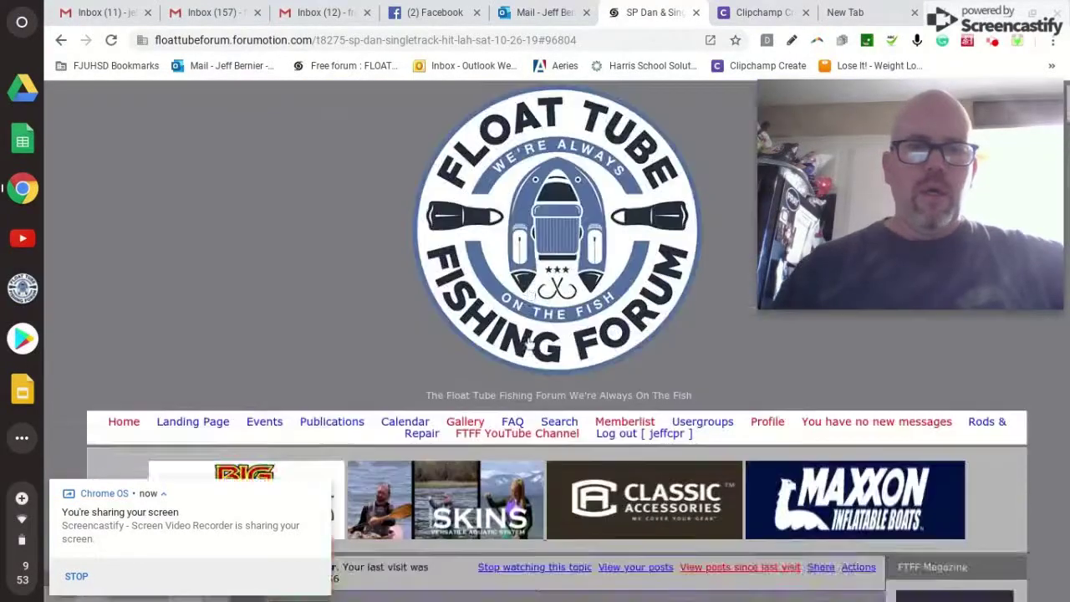
scroll(535, 351, "down", 6)
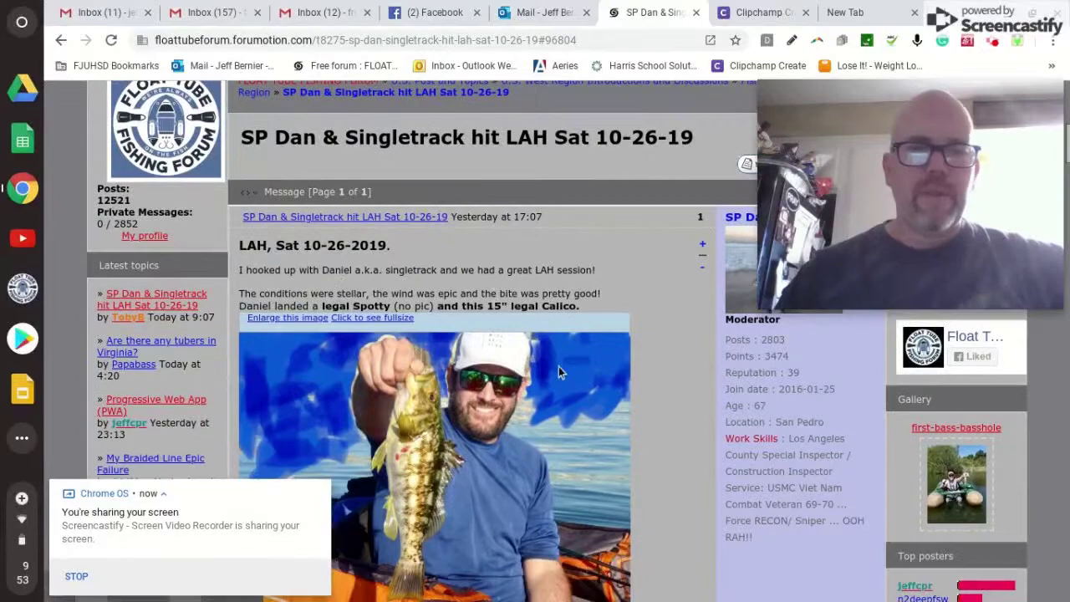
scroll(560, 373, "down", 10)
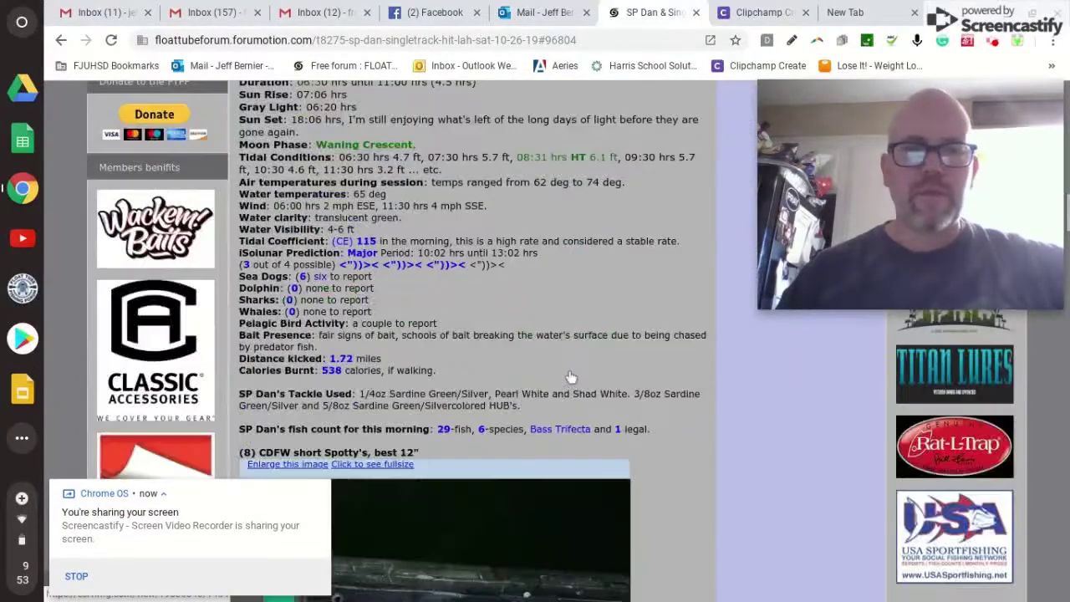
scroll(494, 287, "down", 15)
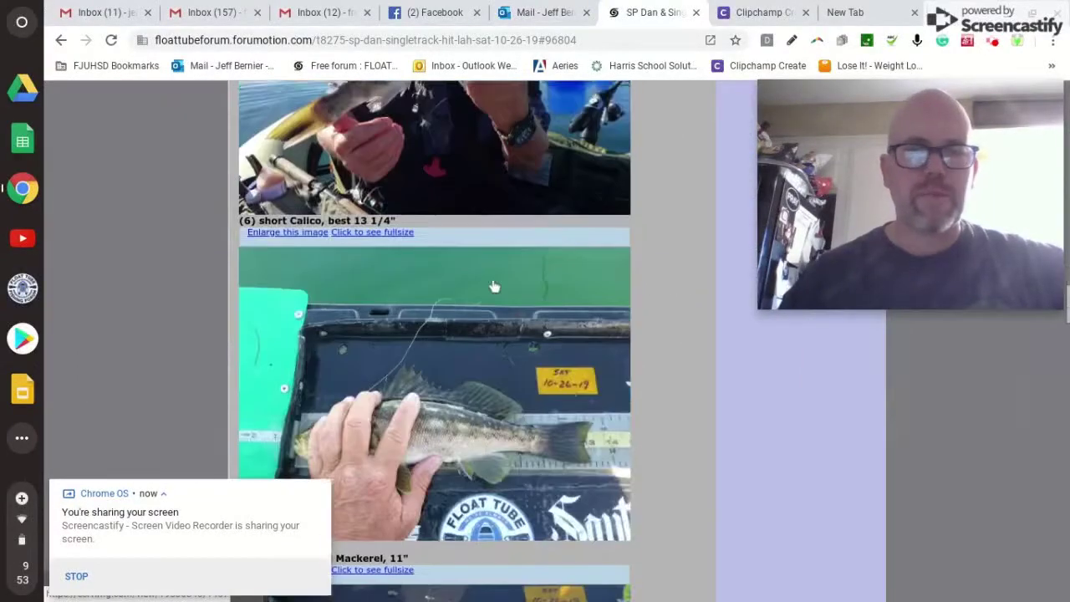
scroll(494, 287, "down", 15)
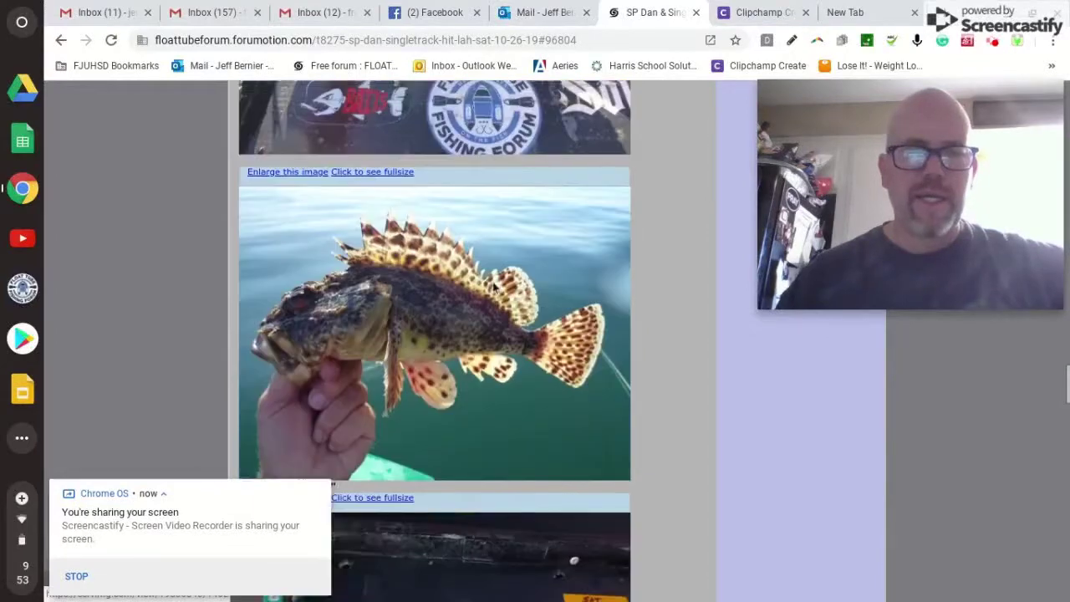
scroll(494, 286, "down", 15)
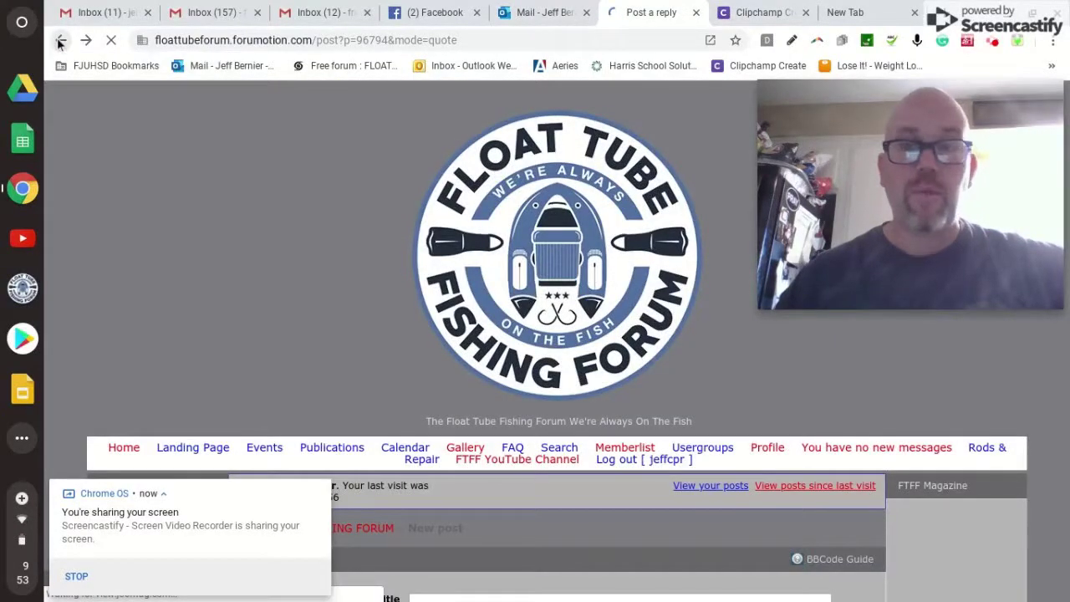
Abandon the single quote, return to the topic and mark the opening report for multi-quote
left_click(60, 40)
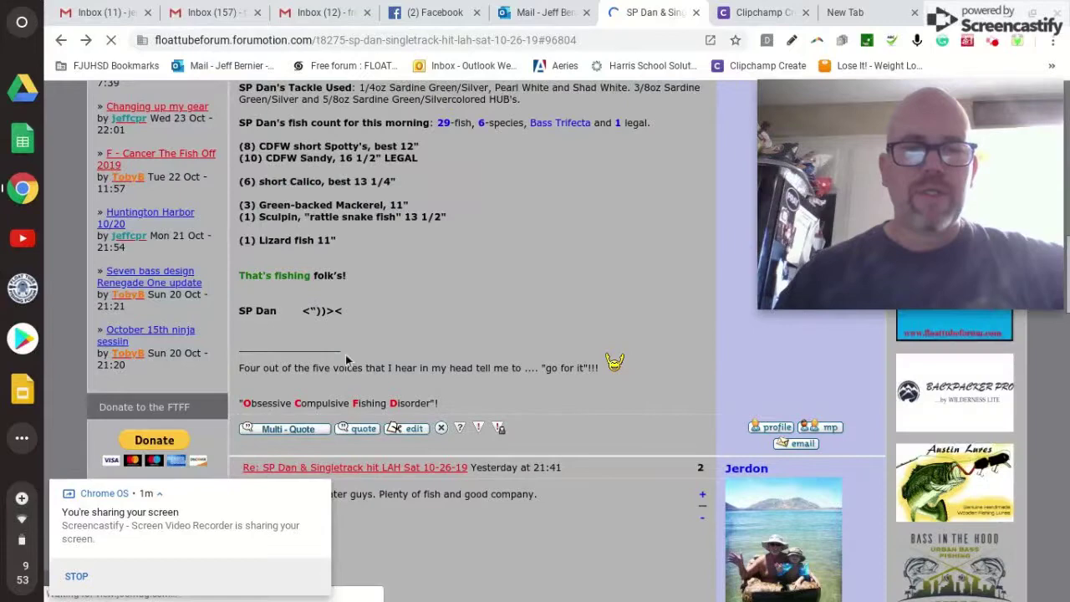
left_click(305, 430)
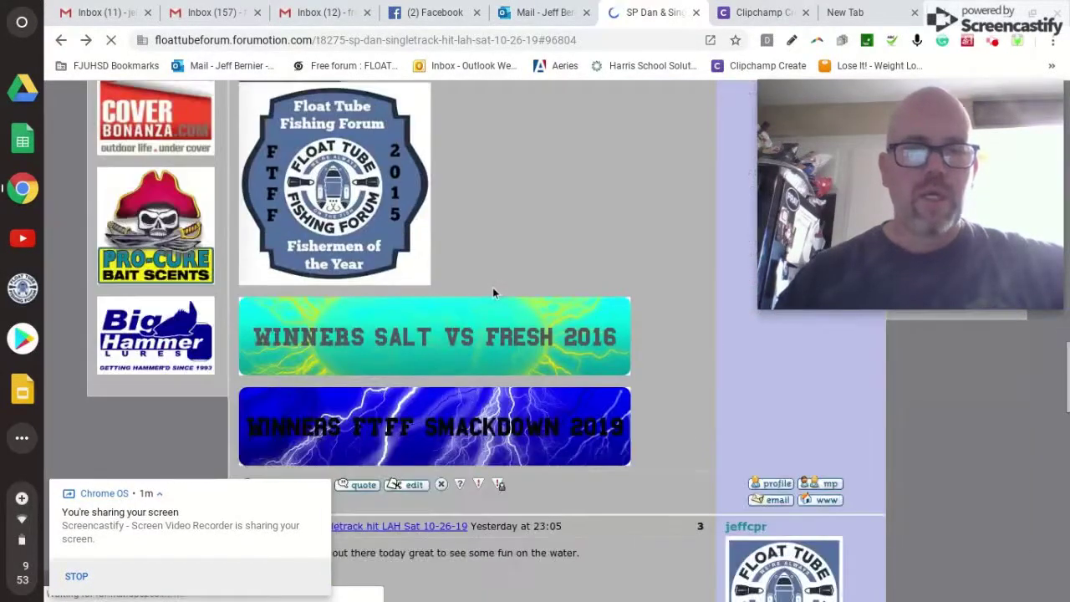
scroll(492, 293, "up", 15)
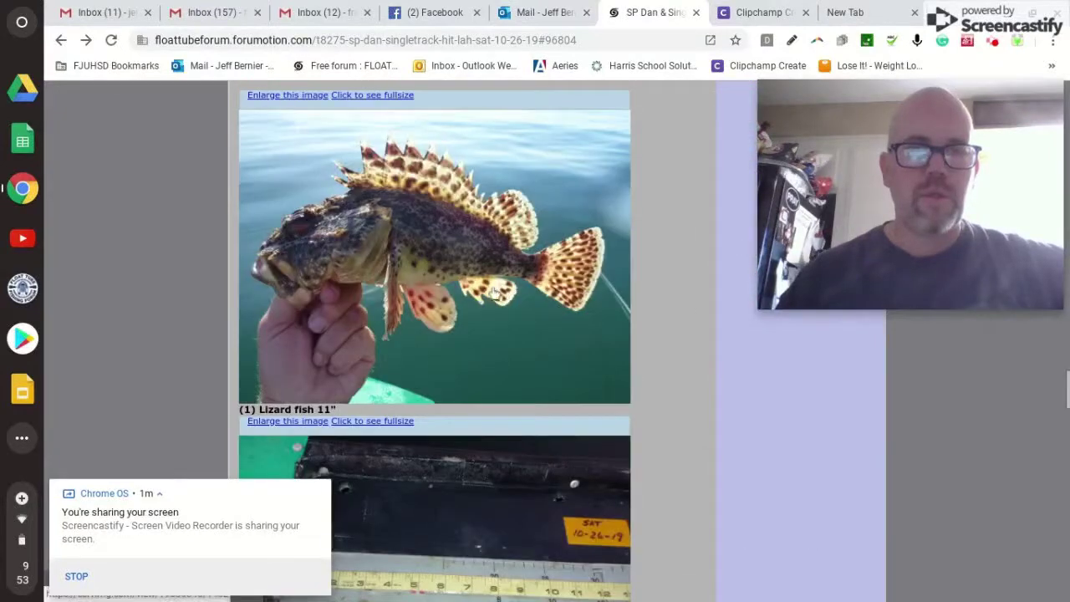
scroll(495, 293, "down", 5)
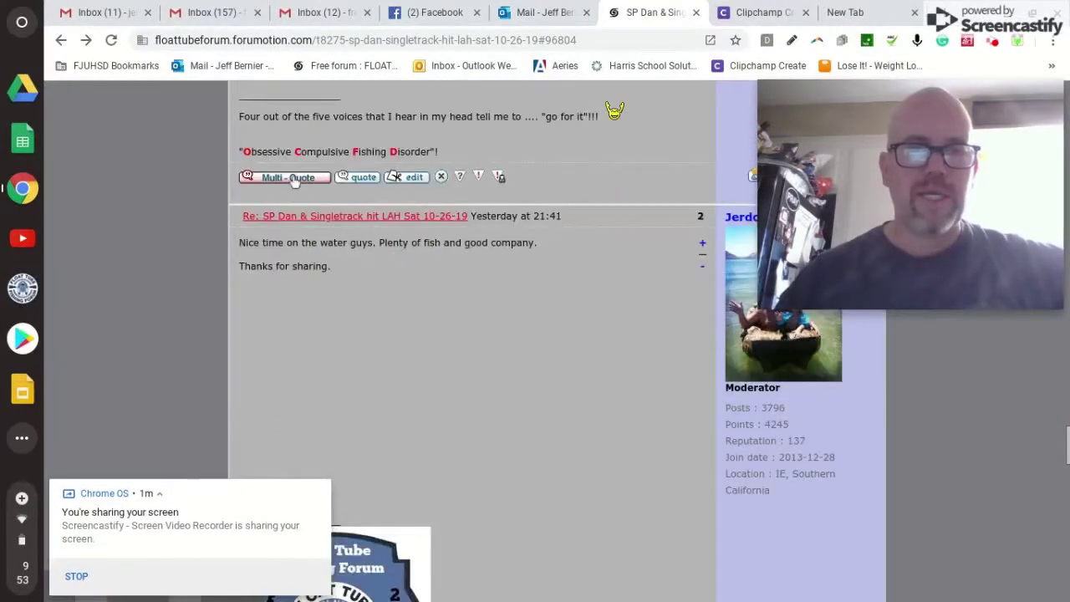
scroll(337, 219, "down", 9)
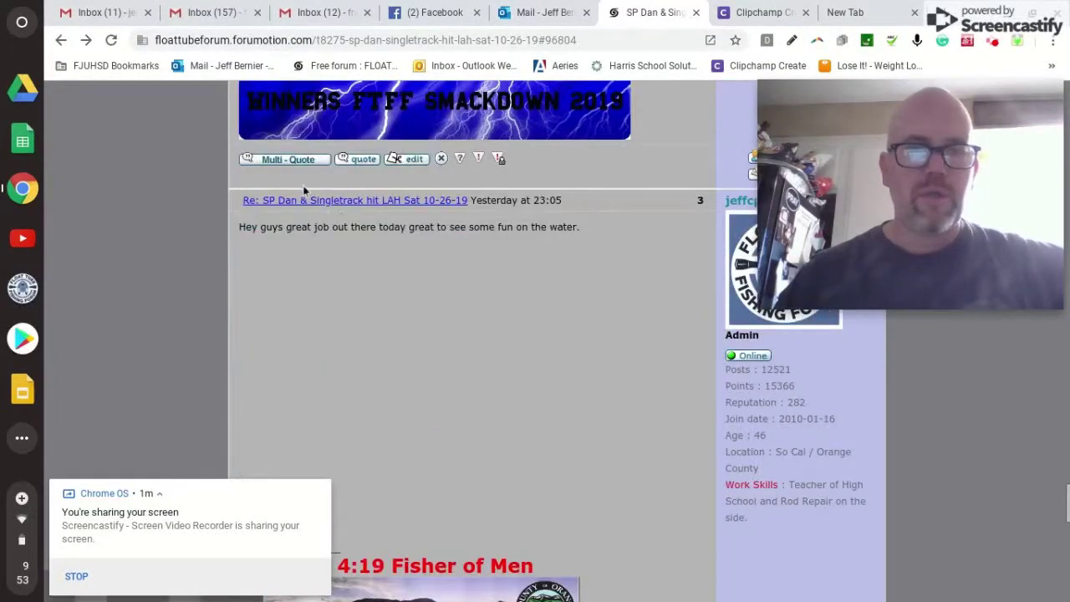
scroll(309, 198, "up", 1)
scroll(310, 198, "up", 4)
scroll(309, 198, "down", 3)
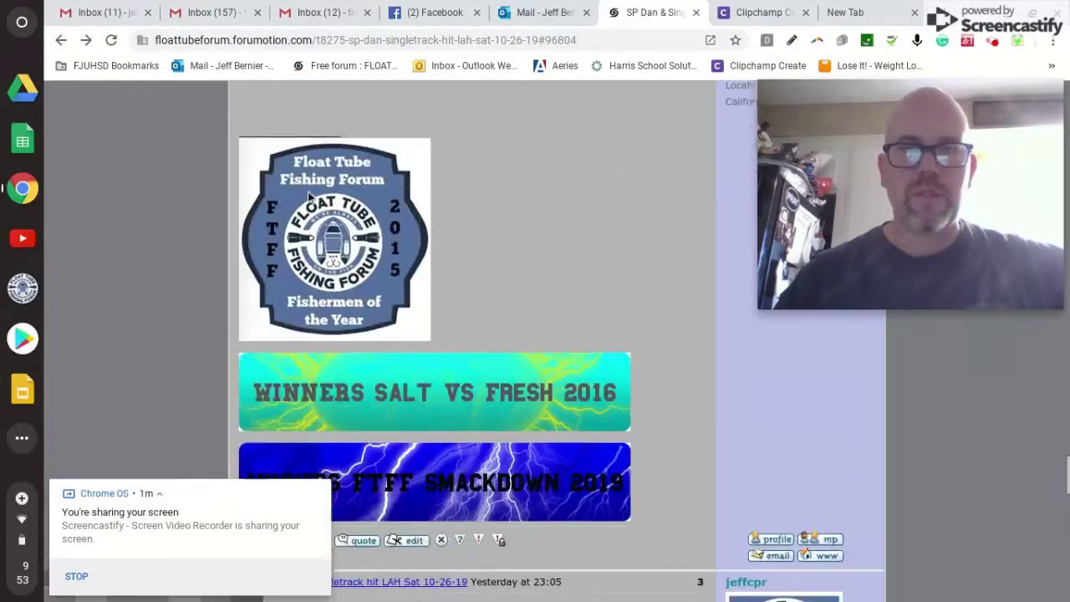
scroll(310, 198, "down", 1)
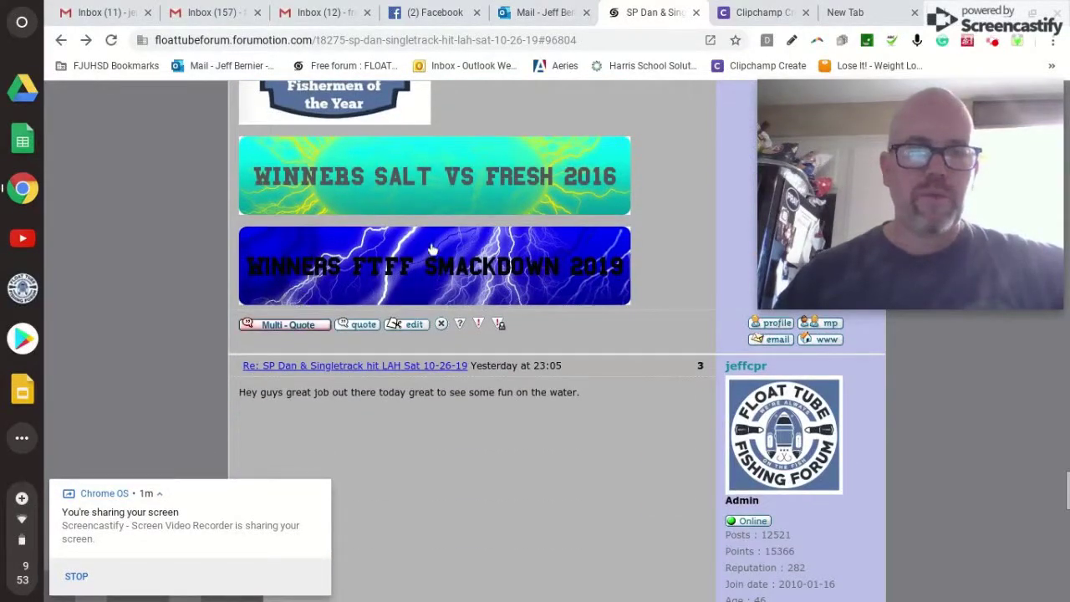
scroll(430, 248, "down", 10)
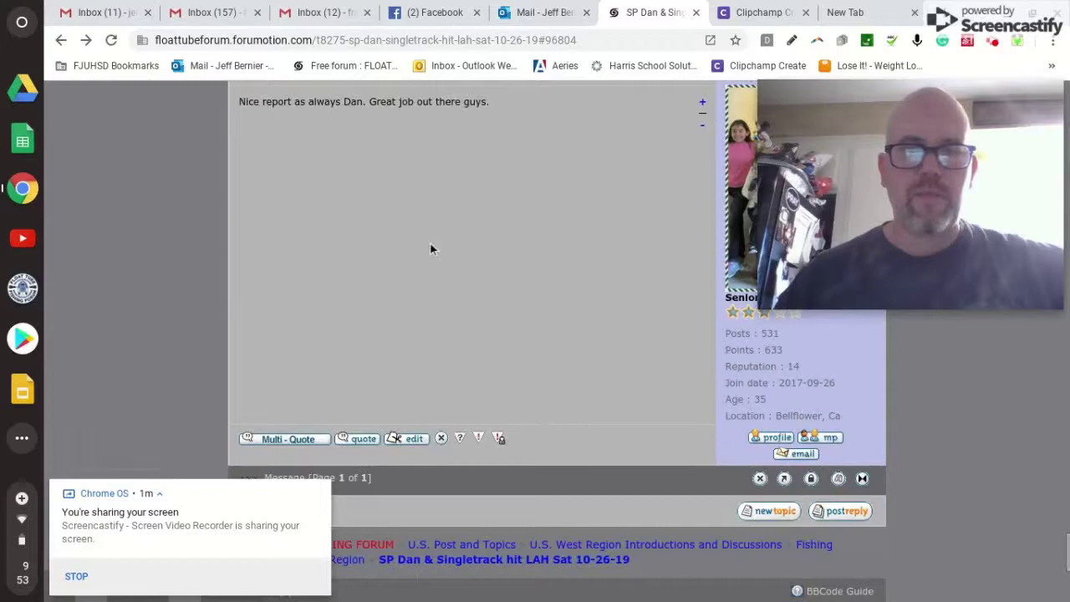
Also mark the 'Nice report as always Dan' reply for multi-quote
left_click(289, 440)
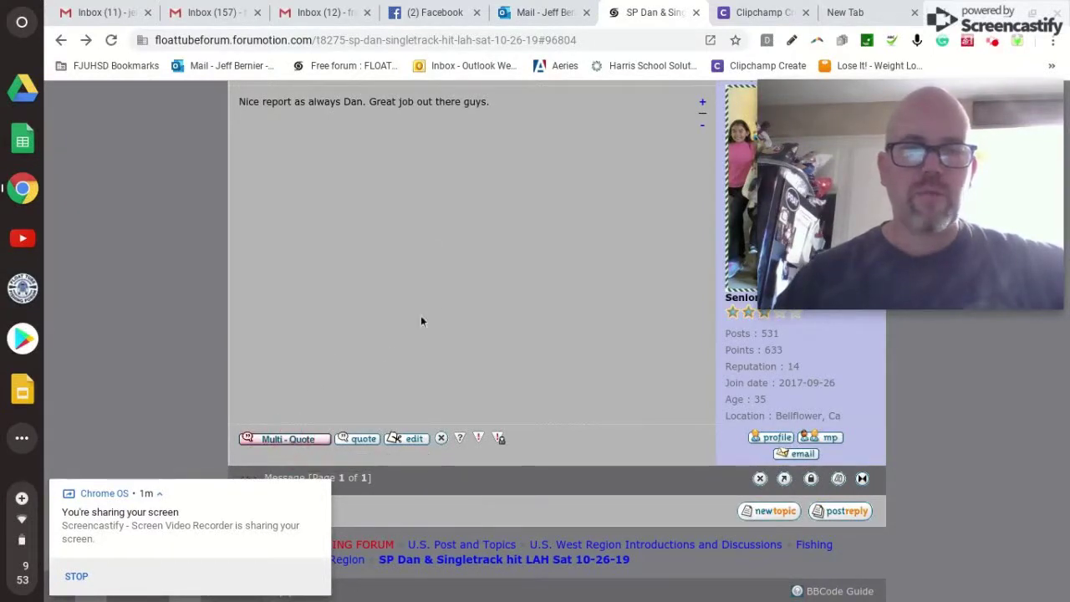
scroll(322, 385, "up", 10)
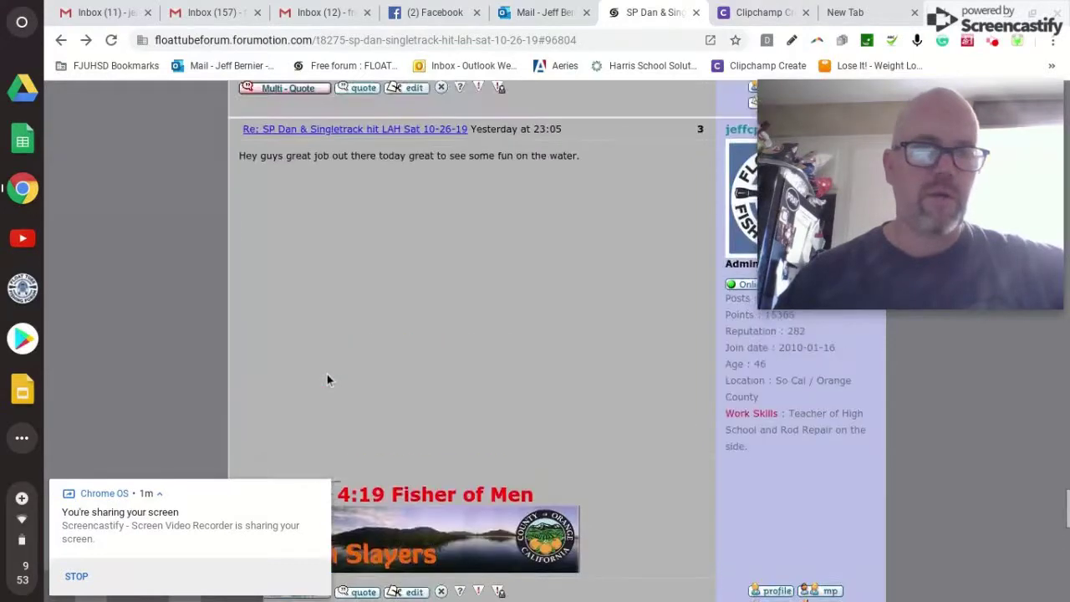
scroll(310, 288, "up", 4)
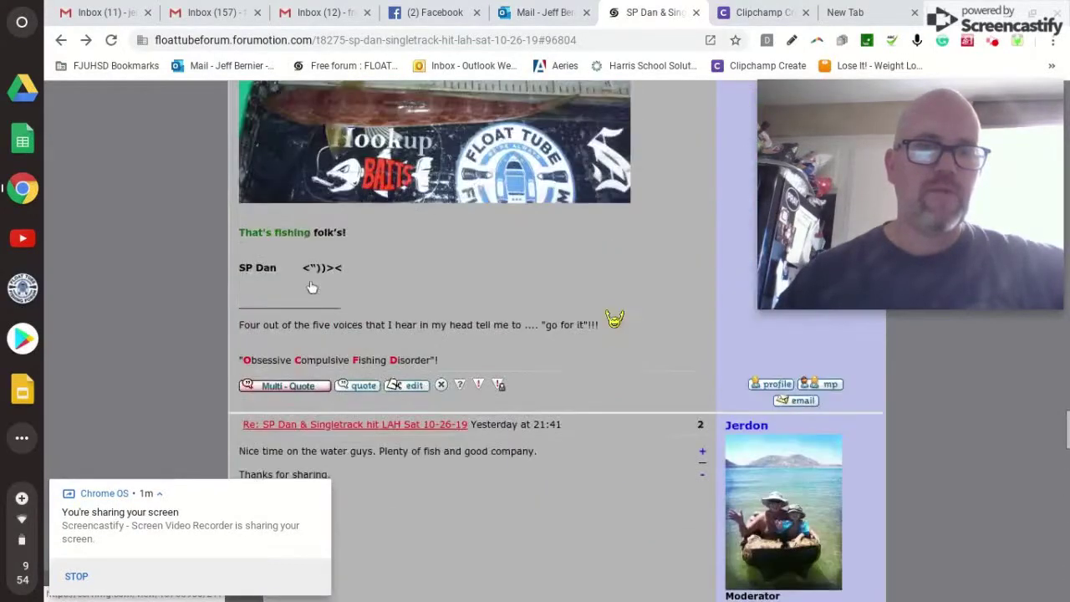
scroll(393, 288, "down", 12)
scroll(495, 292, "down", 7)
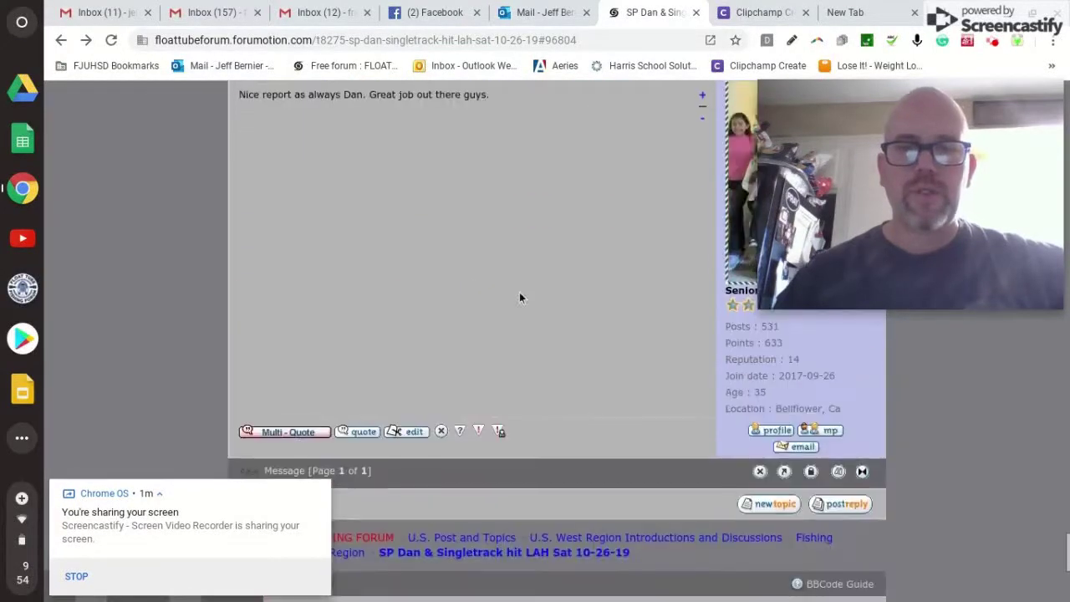
scroll(701, 358, "up", 1)
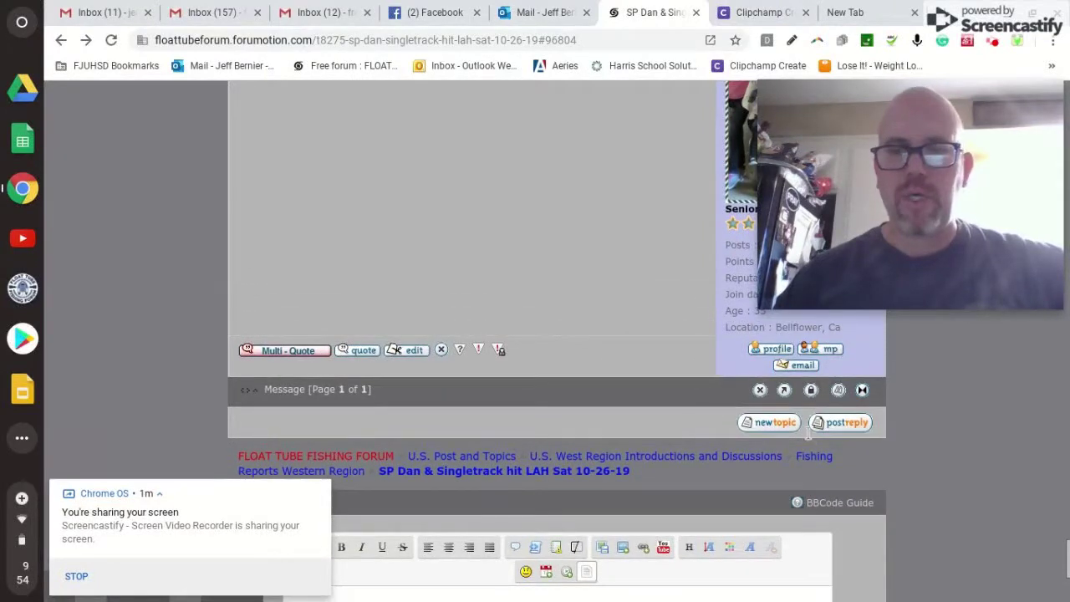
left_click(846, 424)
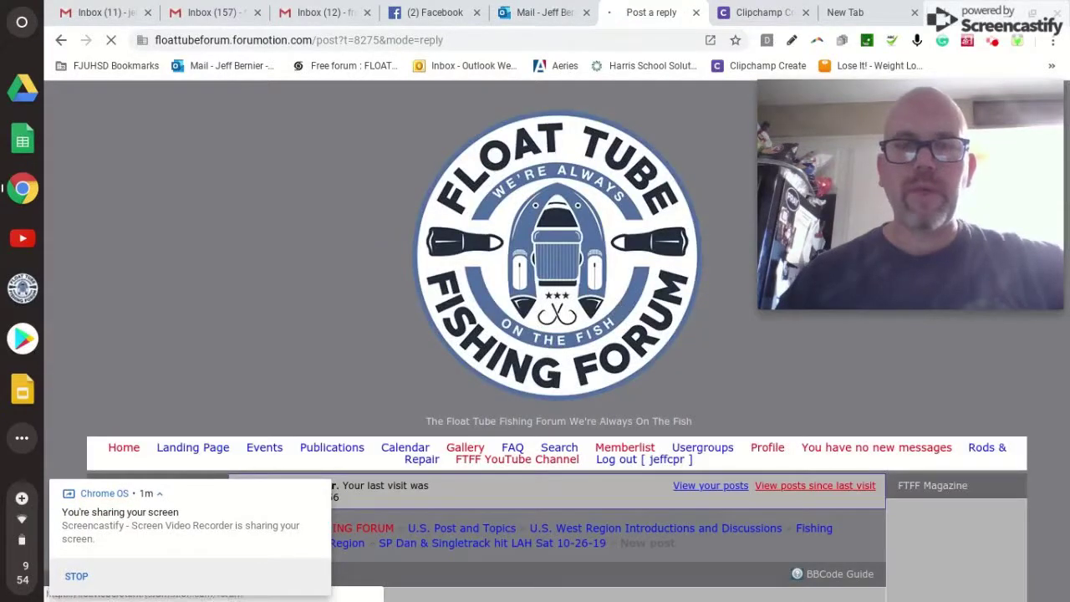
scroll(618, 307, "down", 5)
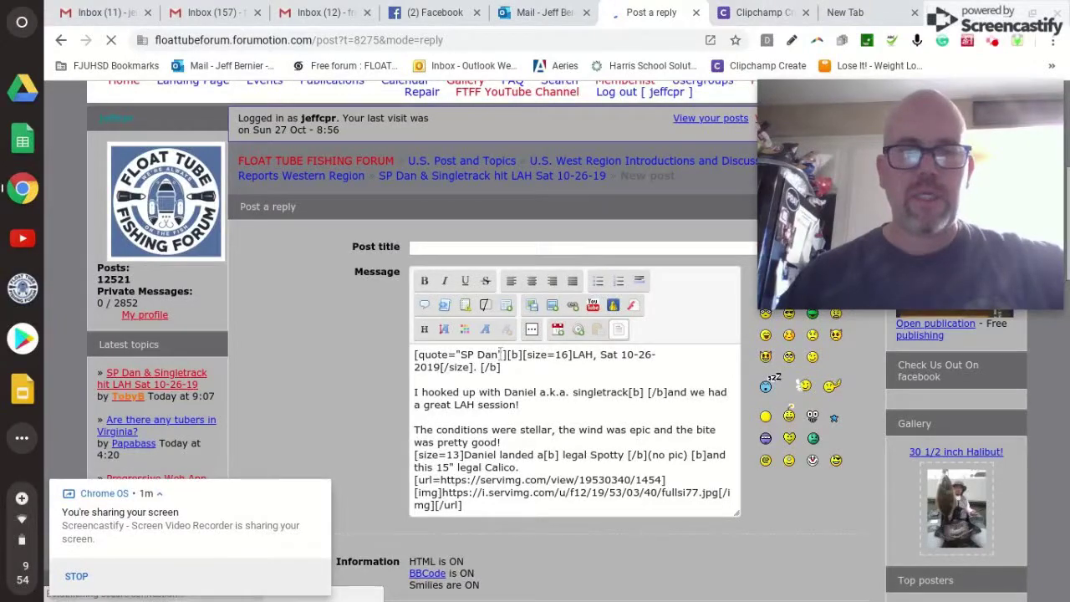
scroll(459, 343, "down", 3)
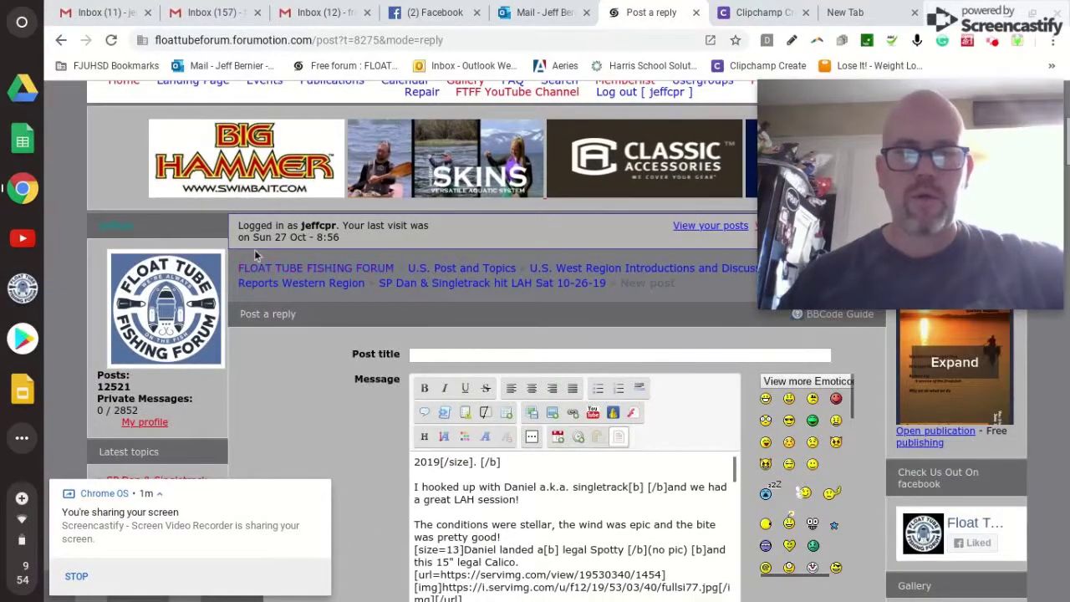
scroll(460, 341, "down", 15)
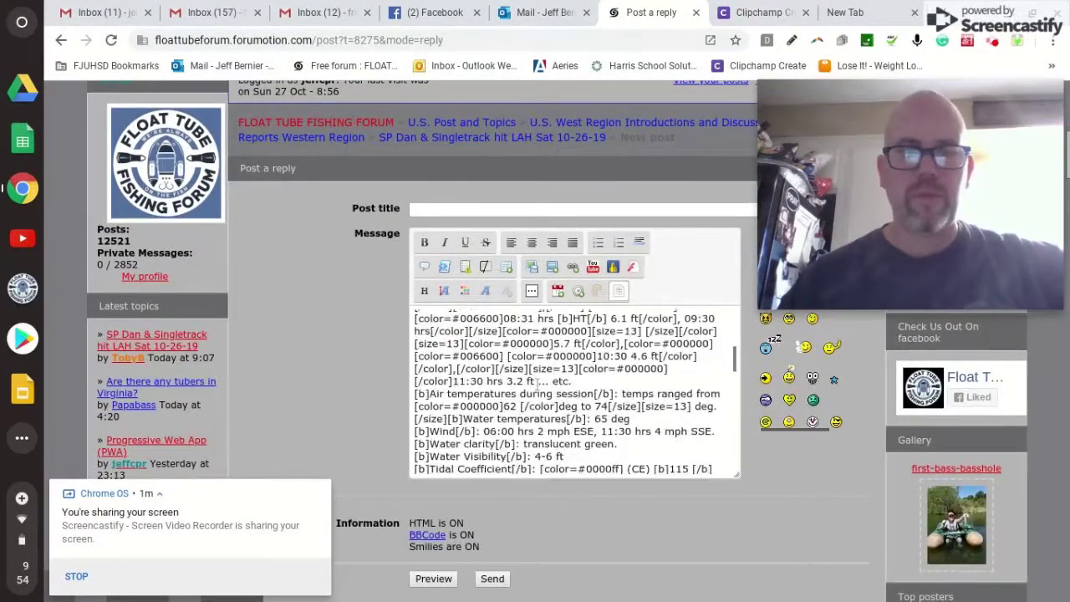
scroll(537, 380, "down", 10)
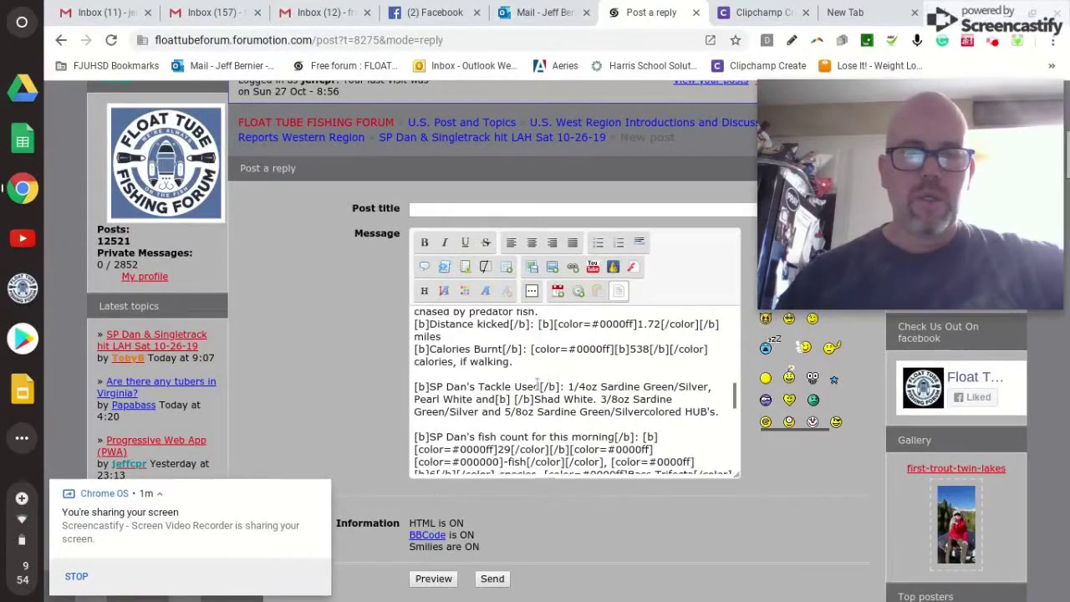
scroll(536, 380, "down", 10)
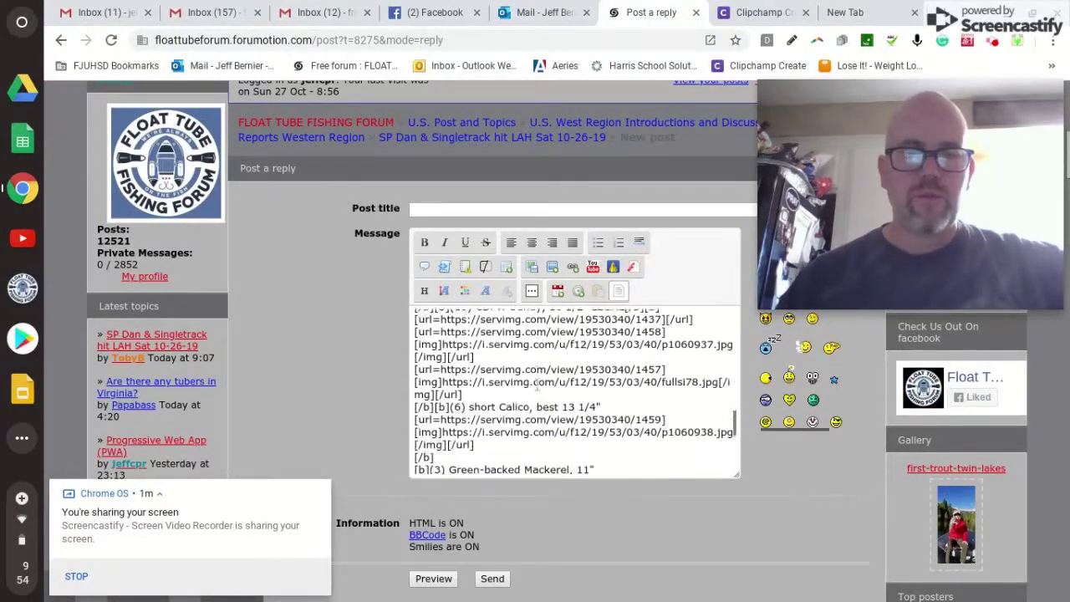
scroll(537, 382, "down", 10)
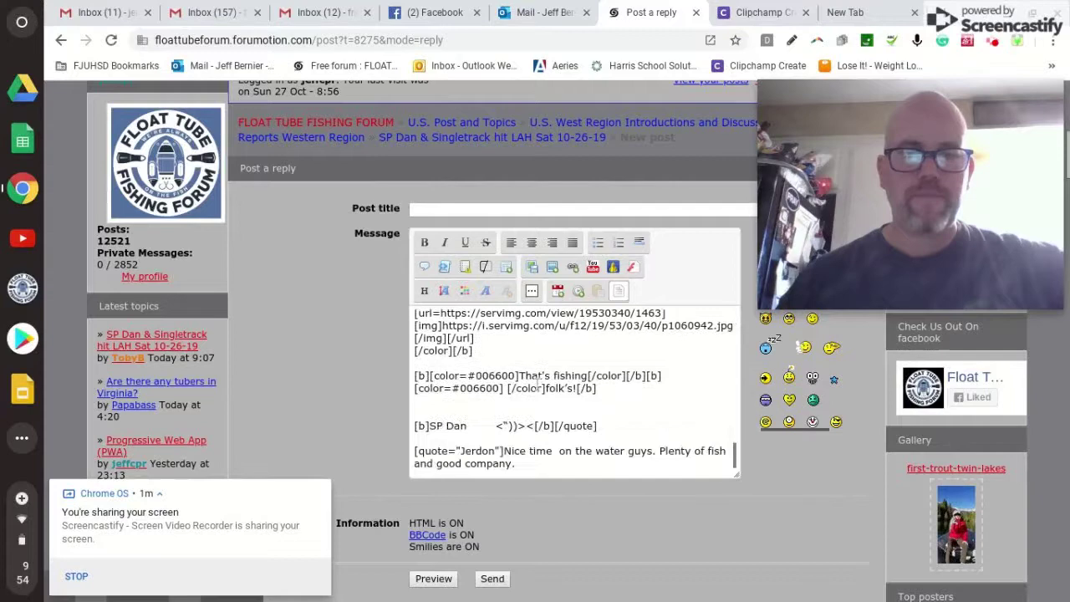
scroll(537, 383, "down", 5)
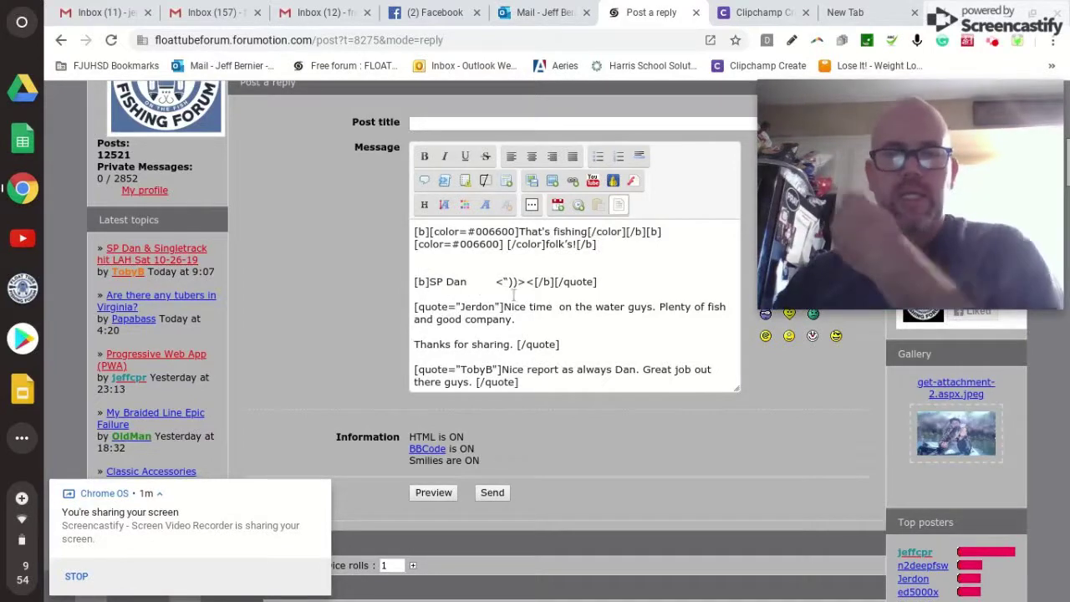
Open new comment lines right after the first and second quoted posts
left_click(605, 282)
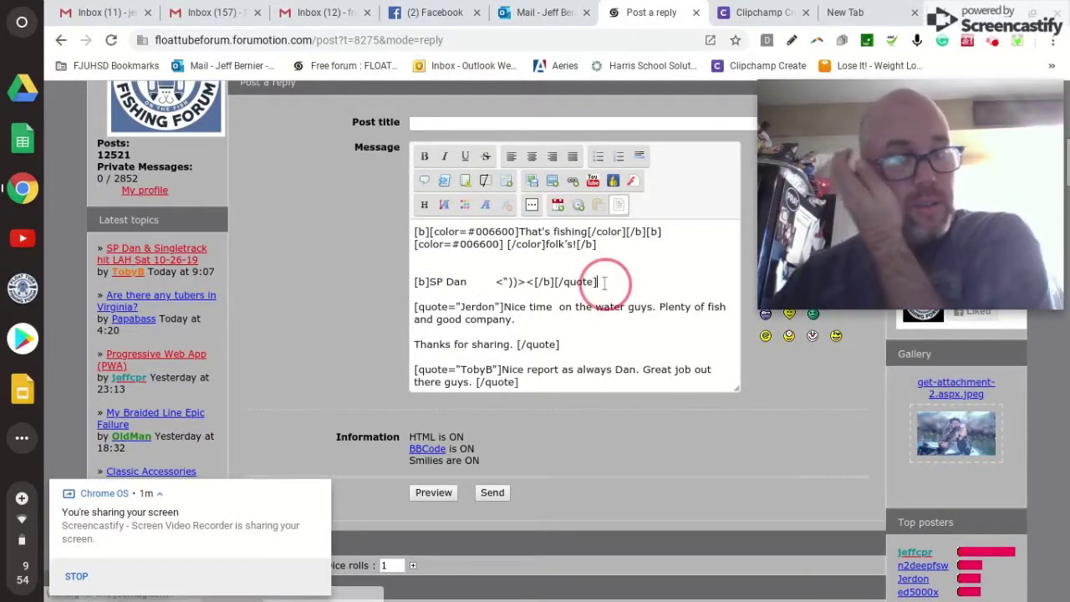
key("Return")
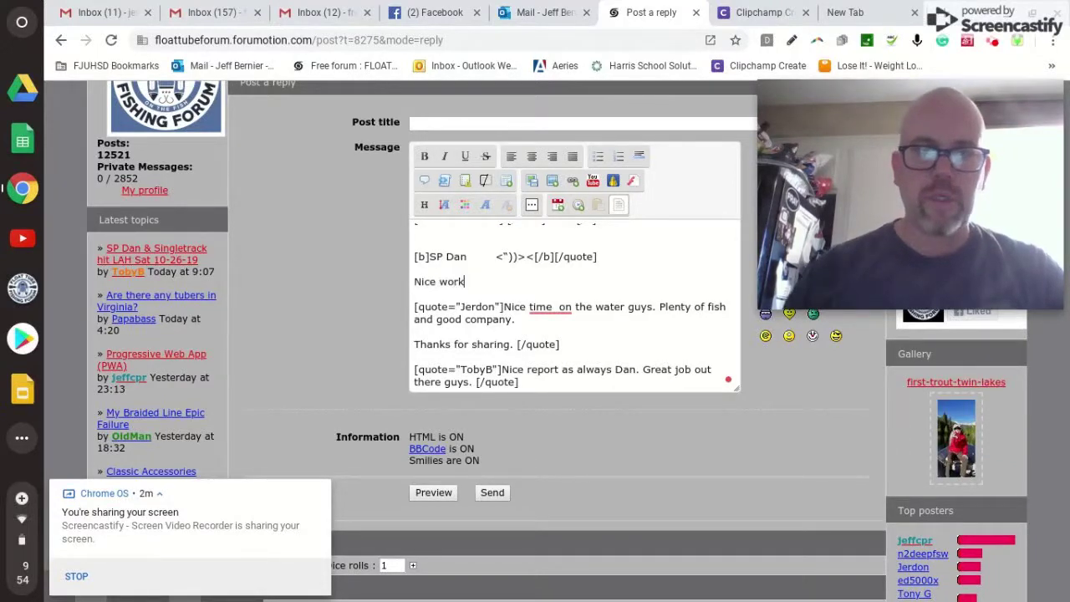
left_click(620, 323)
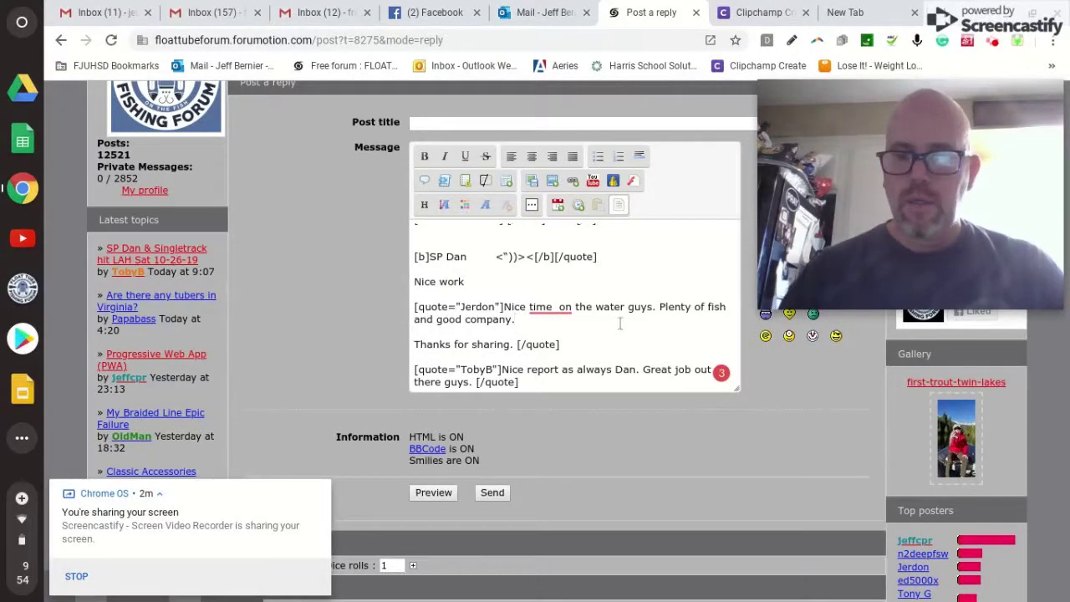
key("Return")
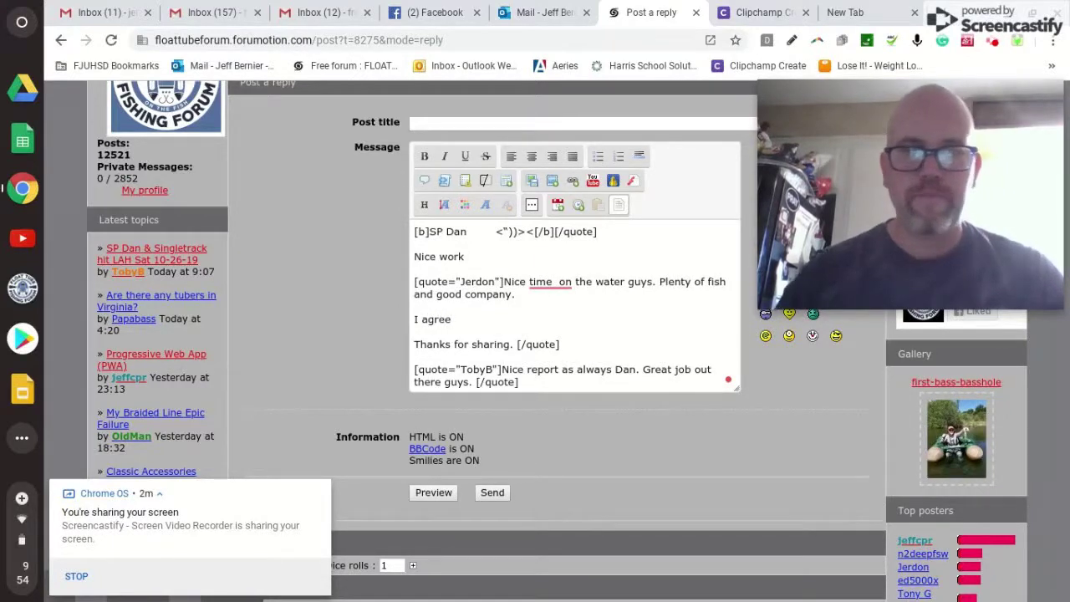
Add 'Great job for sure' below the last quote and select the misplaced 'I agree' text
left_click(566, 387)
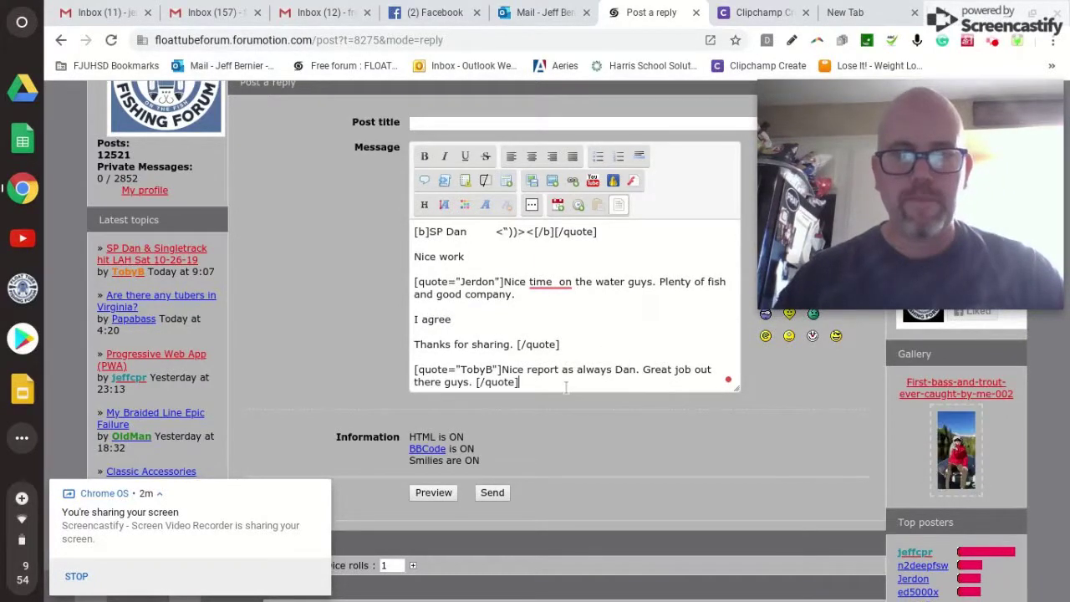
key("Return")
key("Return")
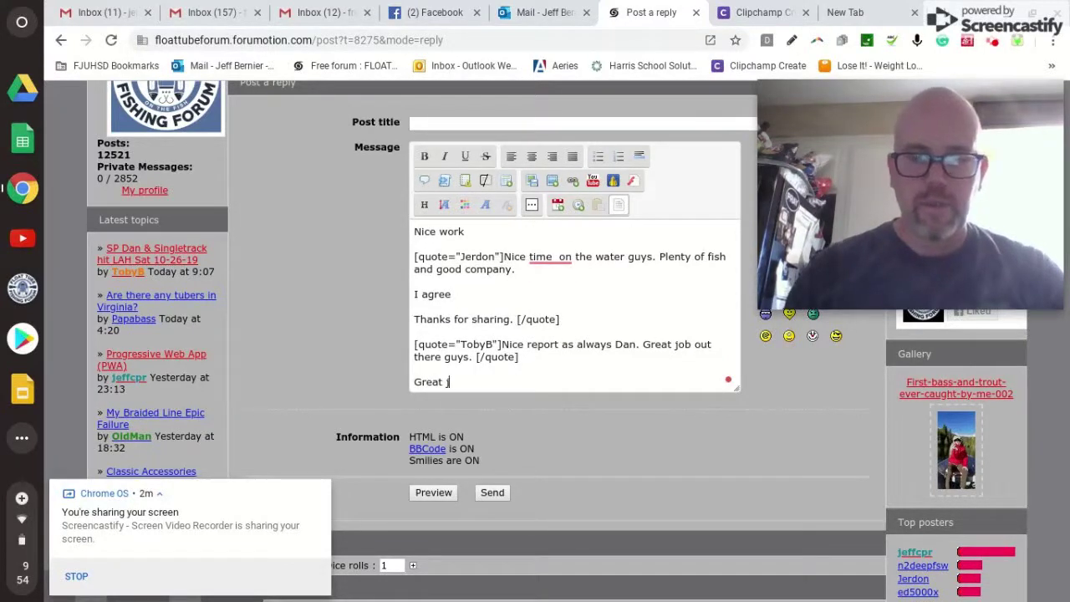
type("Great job for sure")
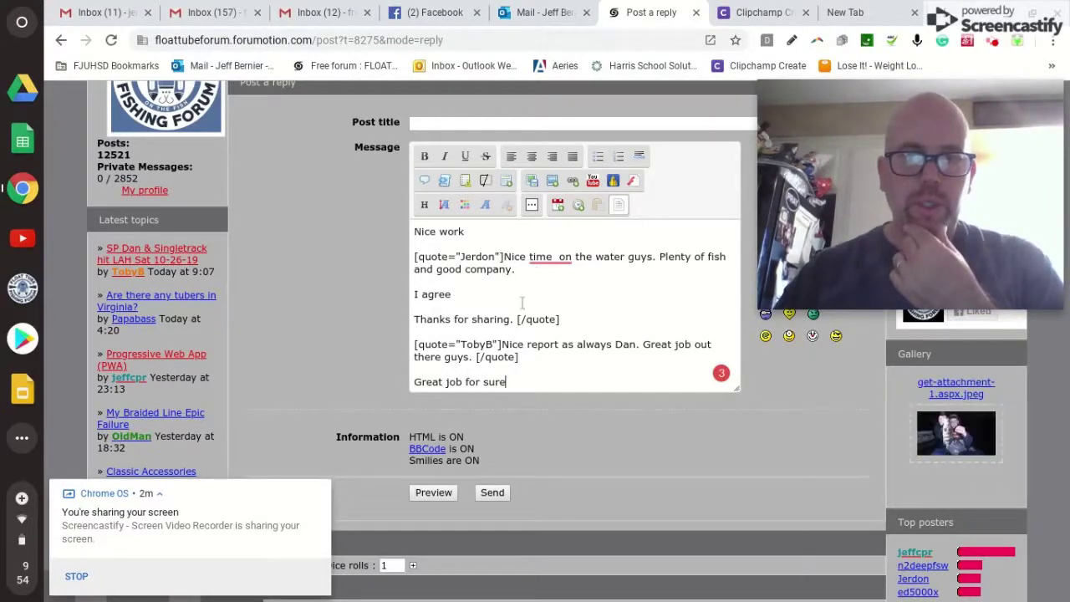
left_click_drag(471, 293, 422, 295)
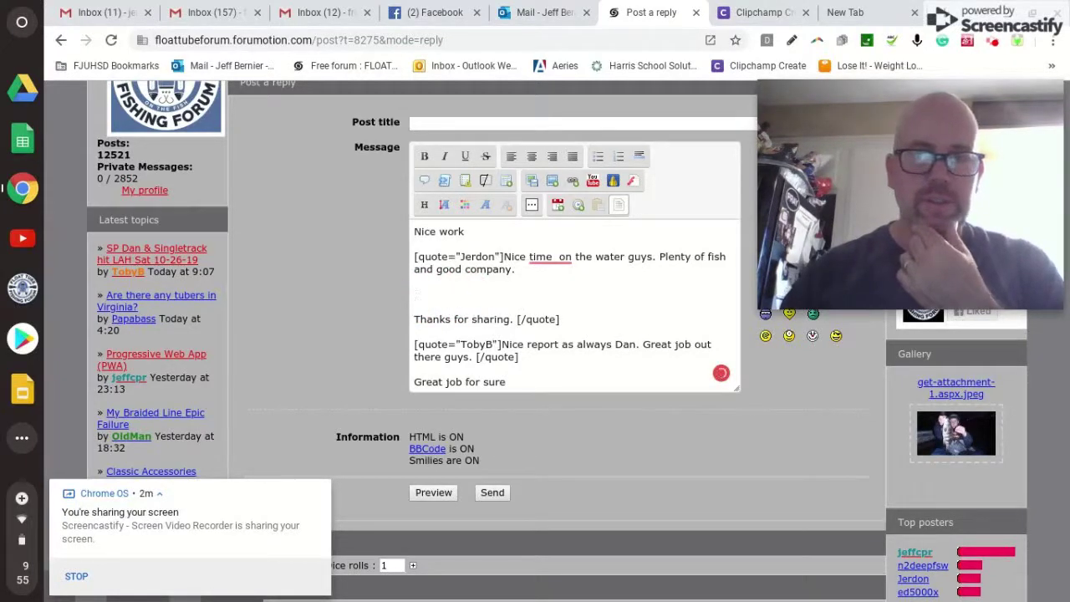
Delete the stray lines and put 'I agree' on a new line after the second quote
key("BackSpace")
key("BackSpace")
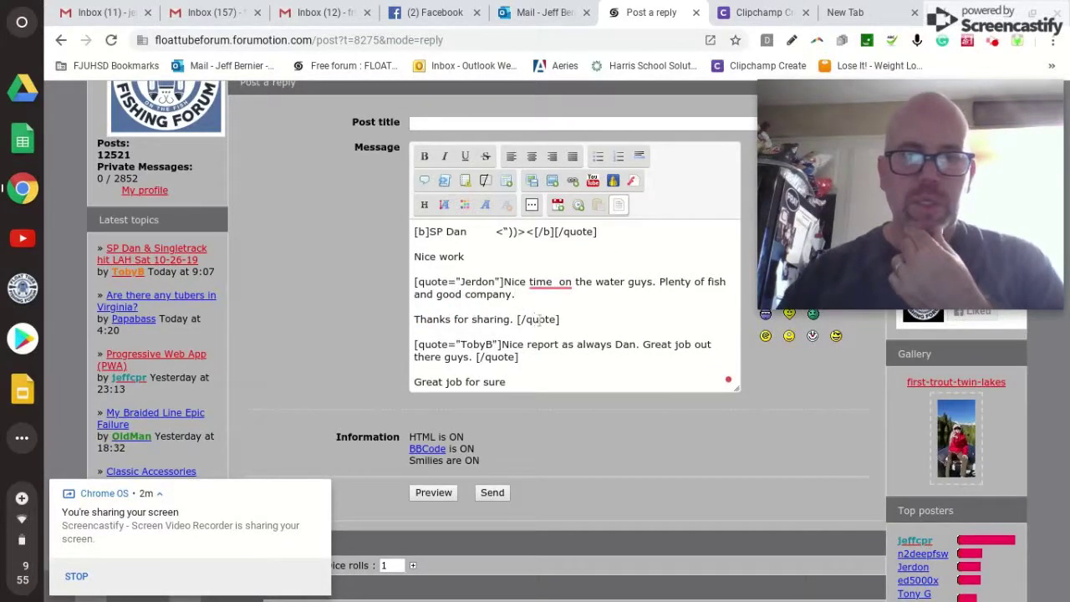
left_click(561, 319)
key("Return")
key("Return")
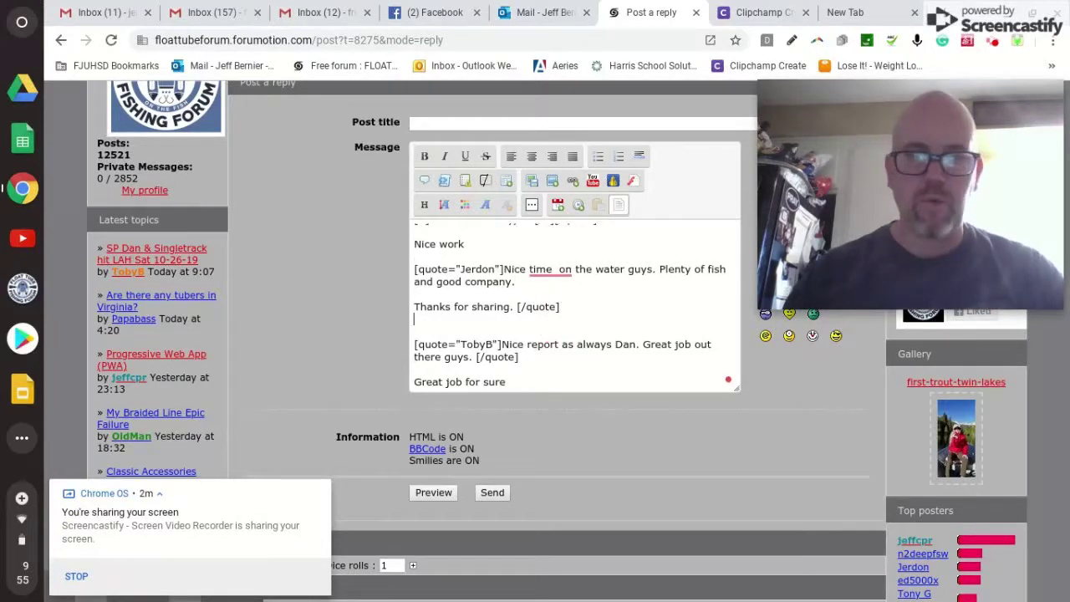
type("I agree")
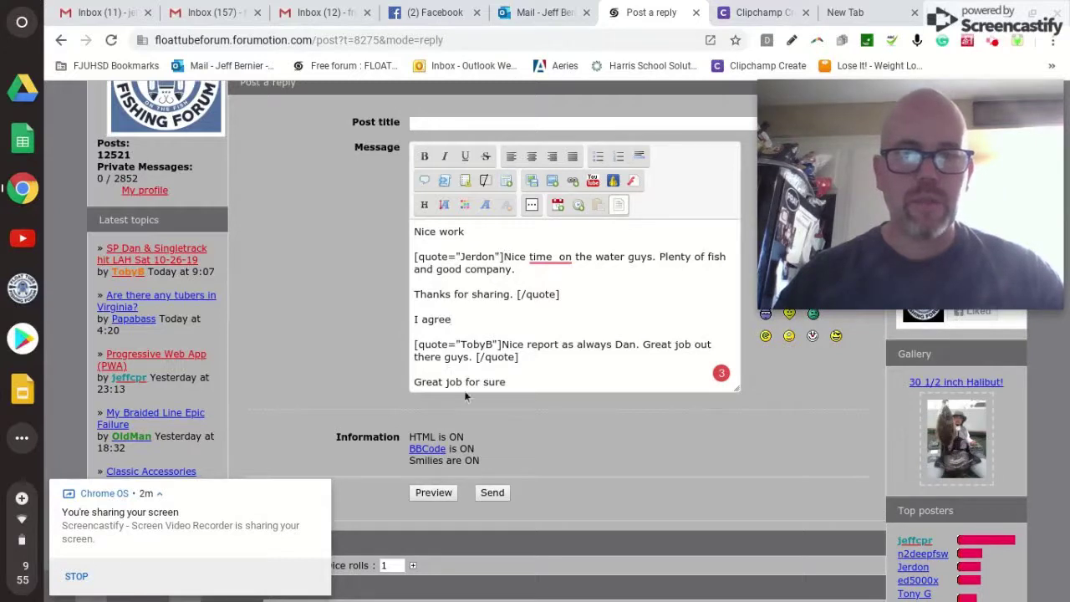
Send the finished reply to the thread
scroll(574, 341, "up", 2)
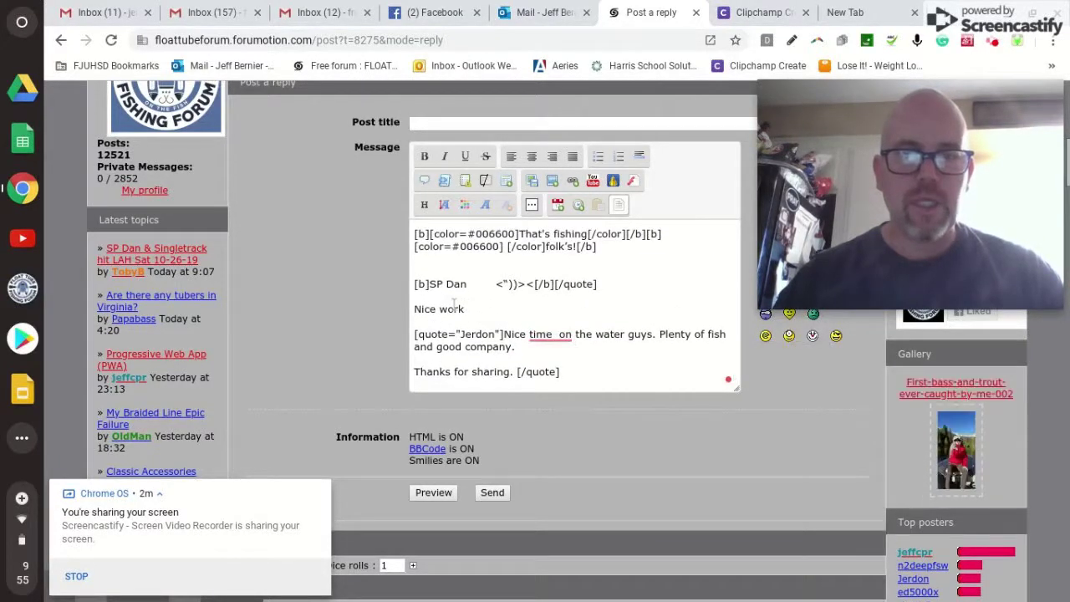
scroll(601, 339, "down", 2)
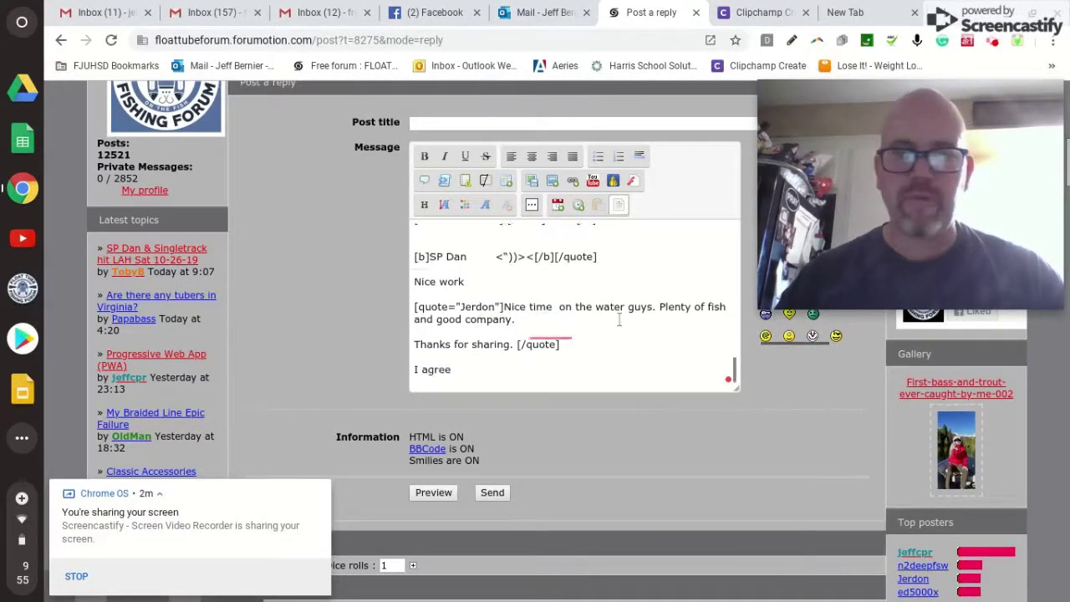
left_click(498, 495)
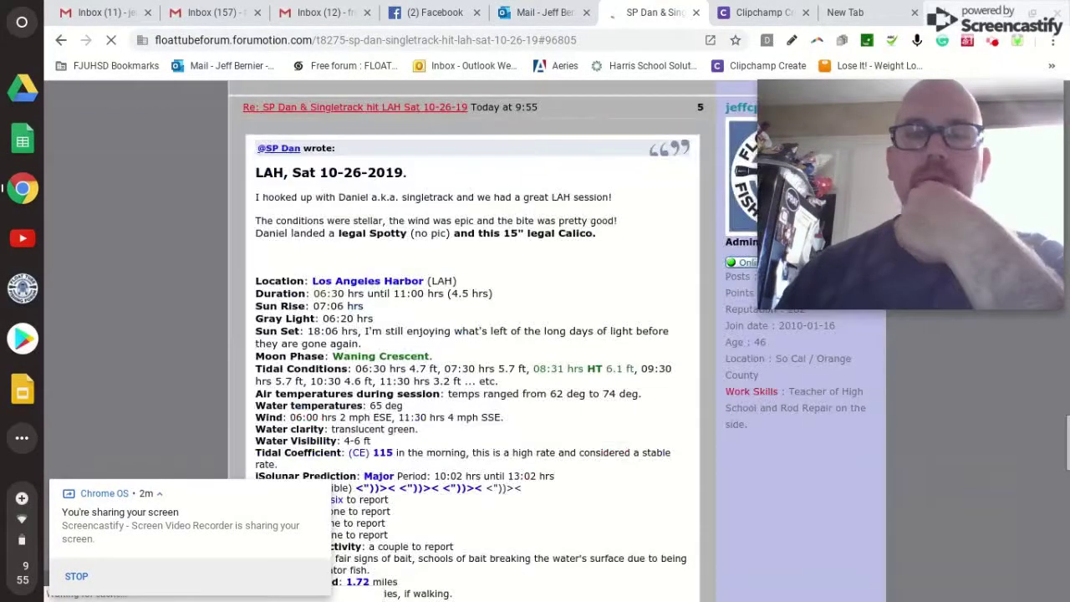
Scroll down to the new reply showing 'Nice work', 'I agree' and 'Great job for sure' under the quotes
scroll(558, 343, "down", 6)
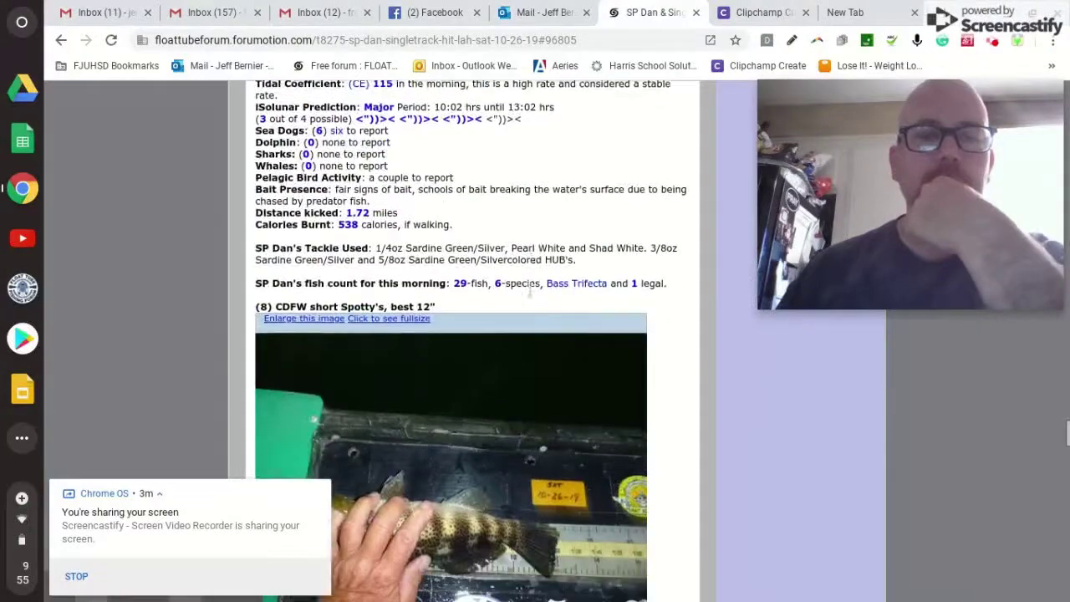
scroll(529, 292, "down", 10)
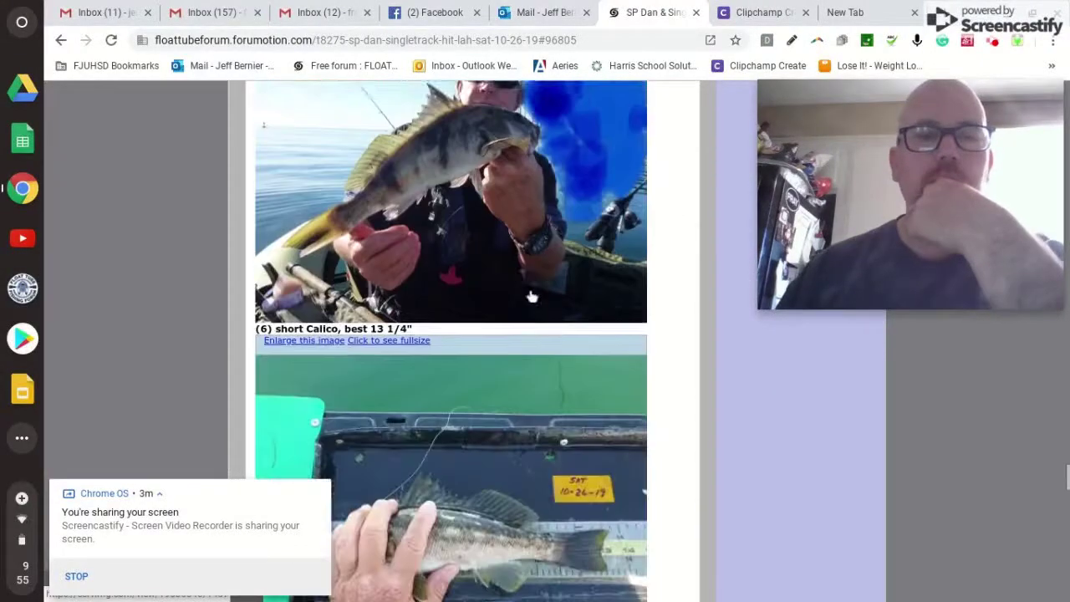
scroll(529, 296, "down", 15)
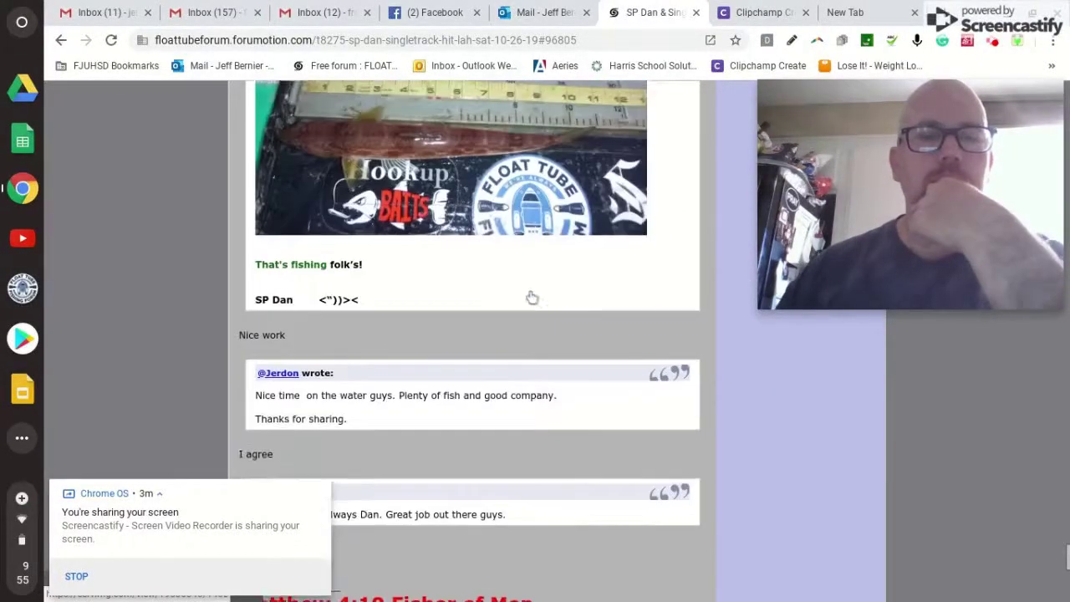
scroll(532, 298, "down", 3)
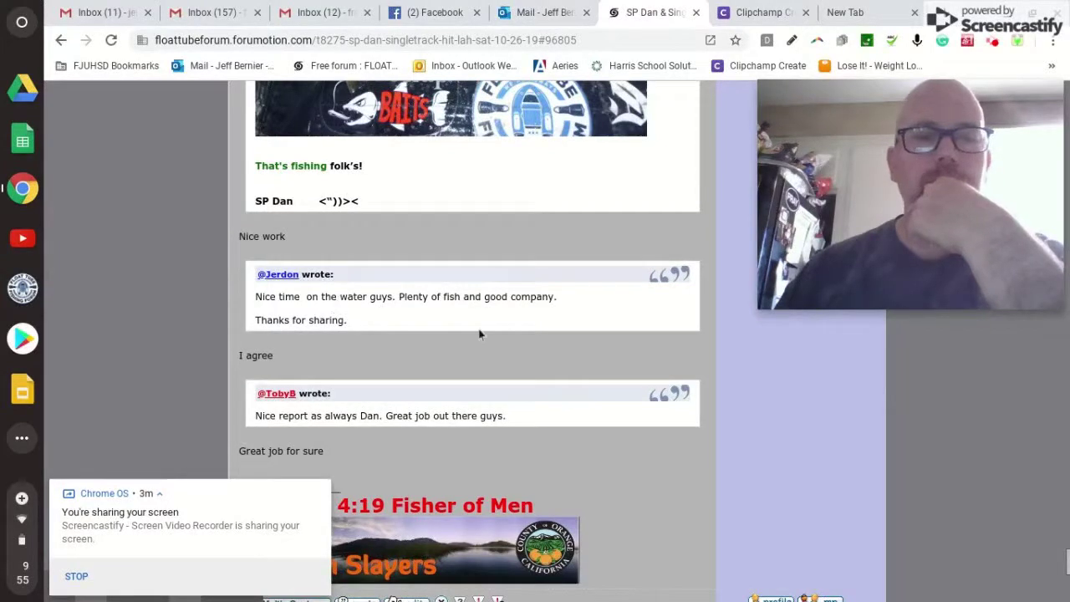
scroll(407, 328, "down", 2)
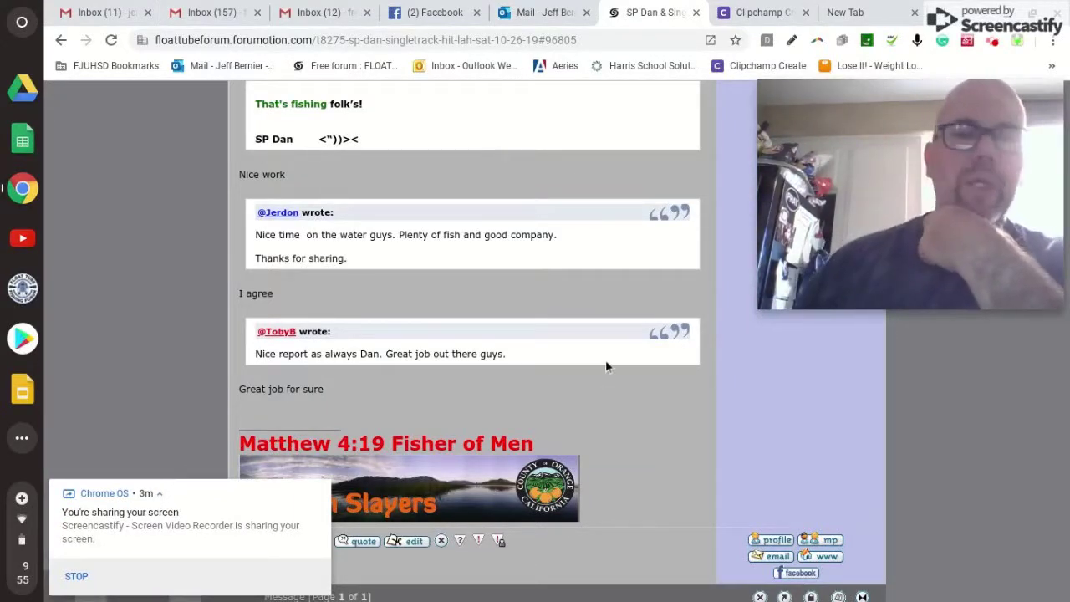
scroll(606, 361, "down", 2)
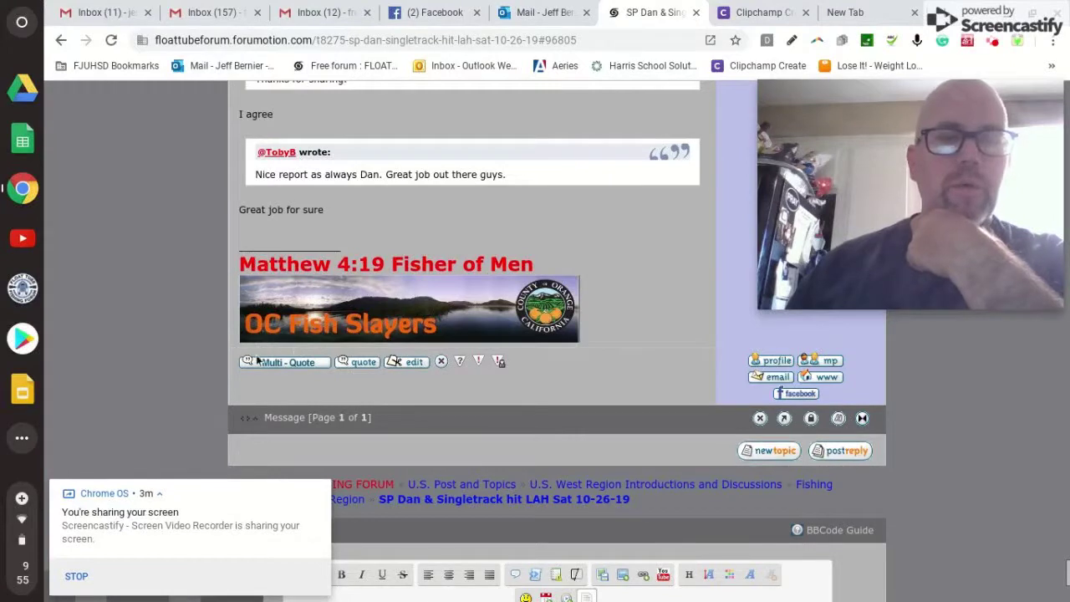